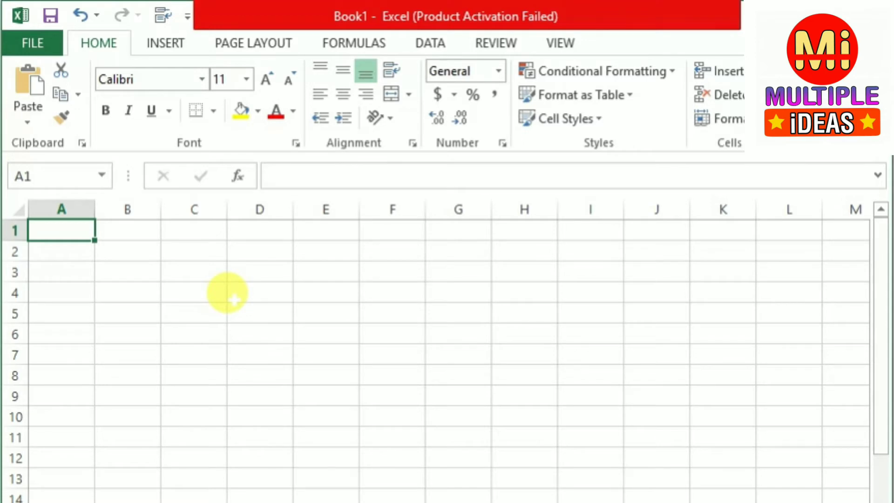
key(alt+F1)
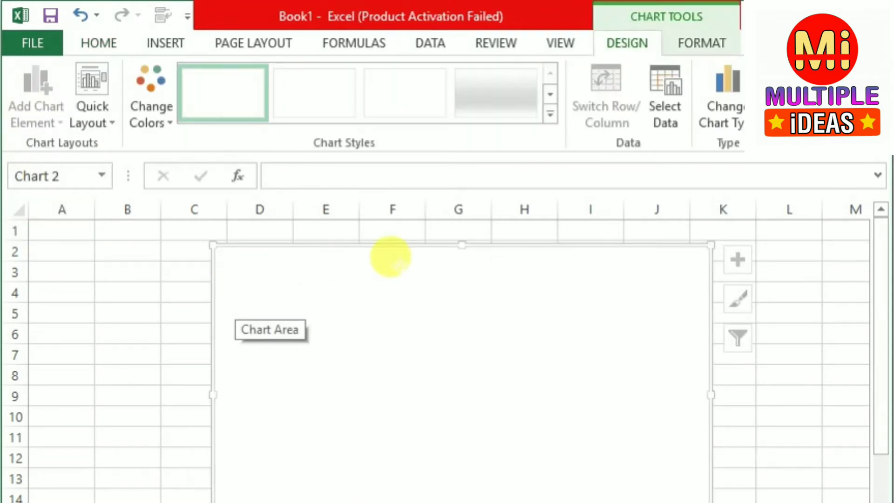
mouse_move(447, 237)
mouse_down()
mouse_move(445, 210)
mouse_move(459, 256)
mouse_move(455, 230)
mouse_up()
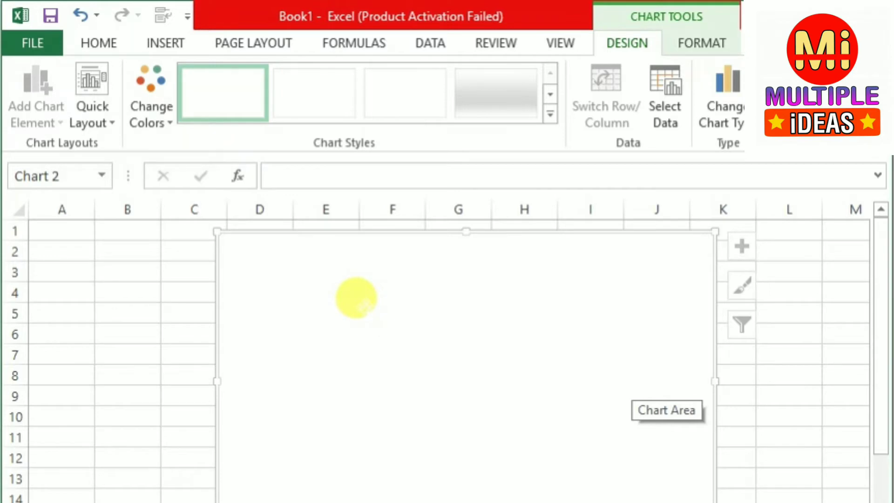
key(ctrl+z)
key(ctrl+z)
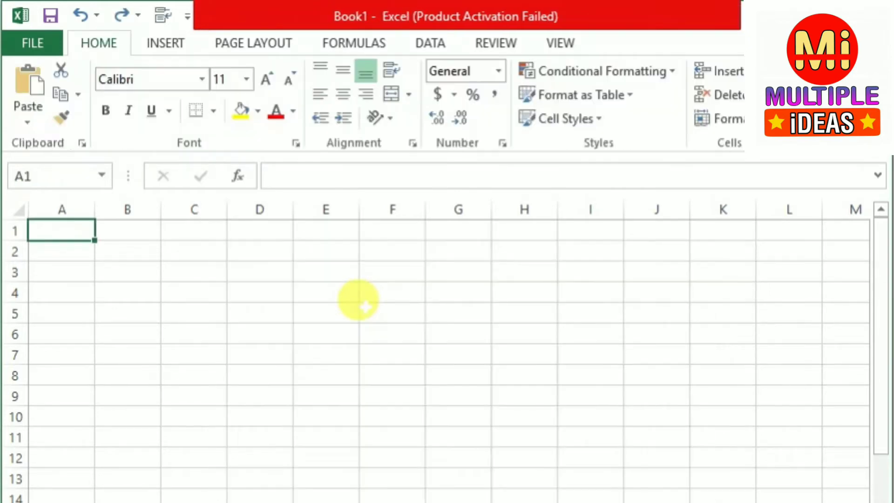
key(alt+Tab)
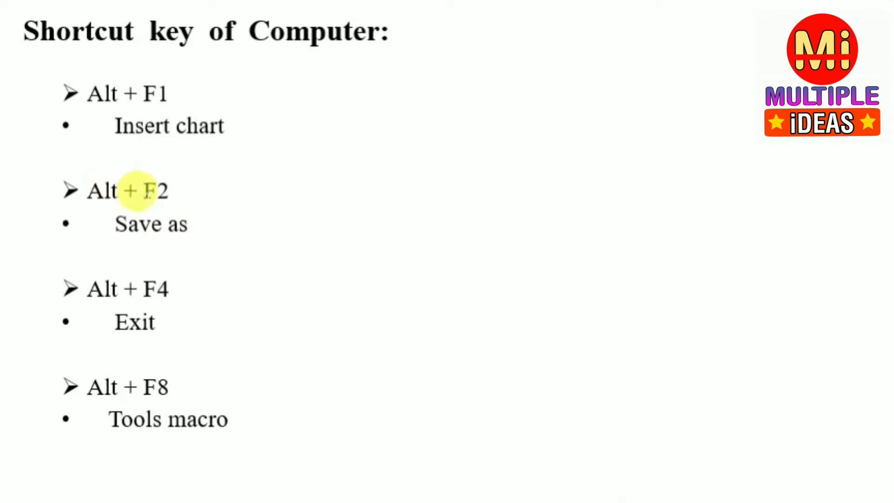
key(alt+Tab)
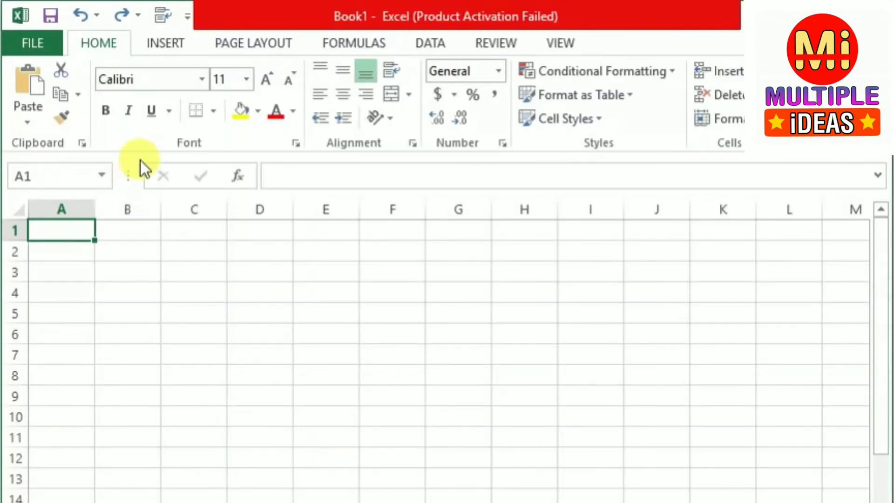
click(41, 44)
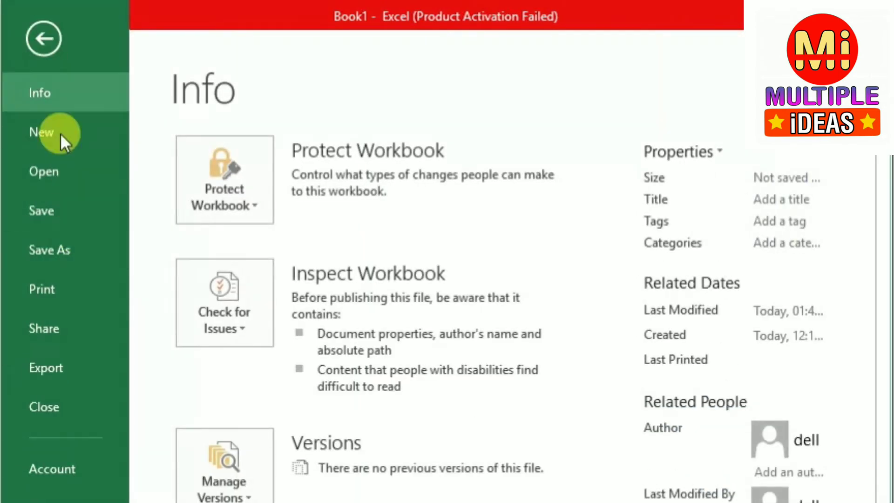
click(37, 38)
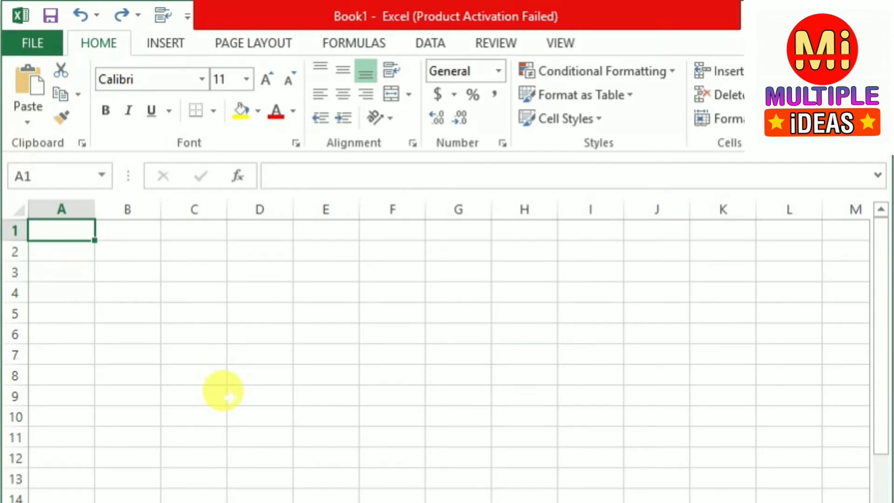
key(F12)
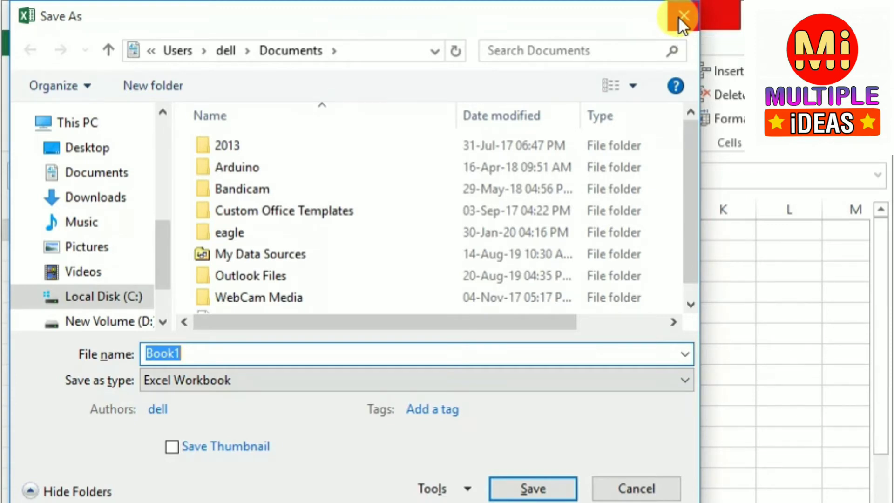
click(683, 16)
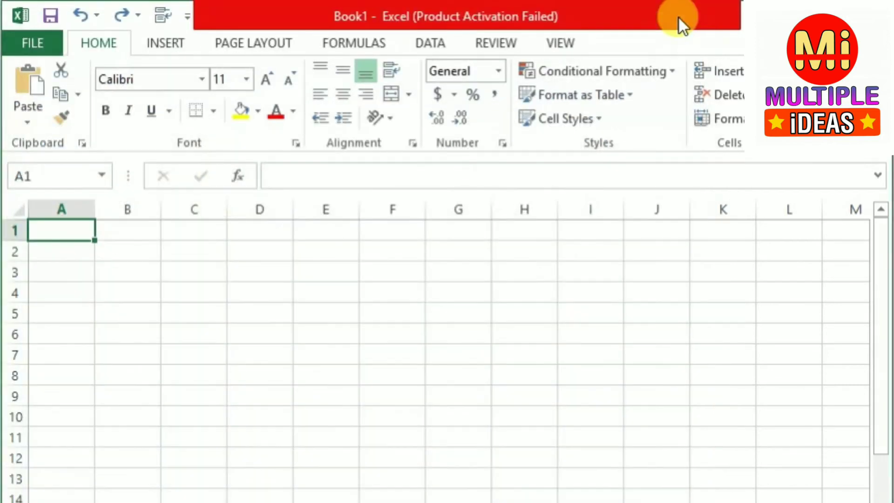
key(alt+Tab)
key(alt+Tab)
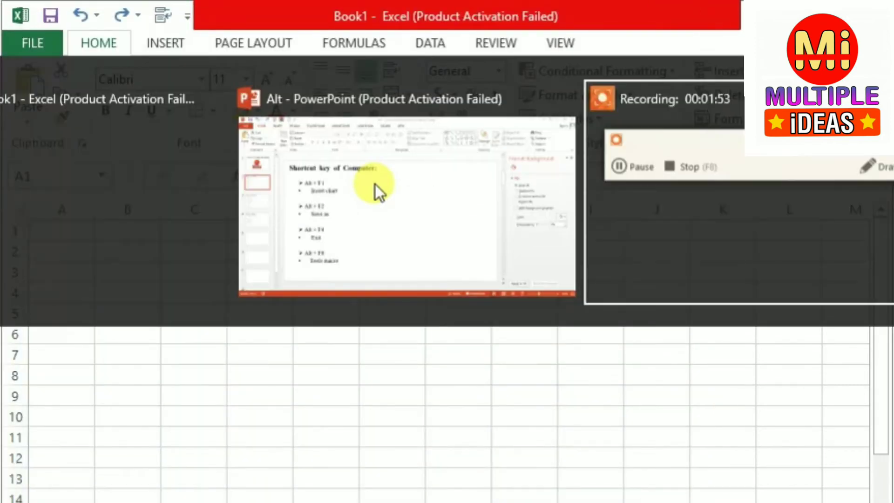
key(alt+Tab)
key(alt+Tab)
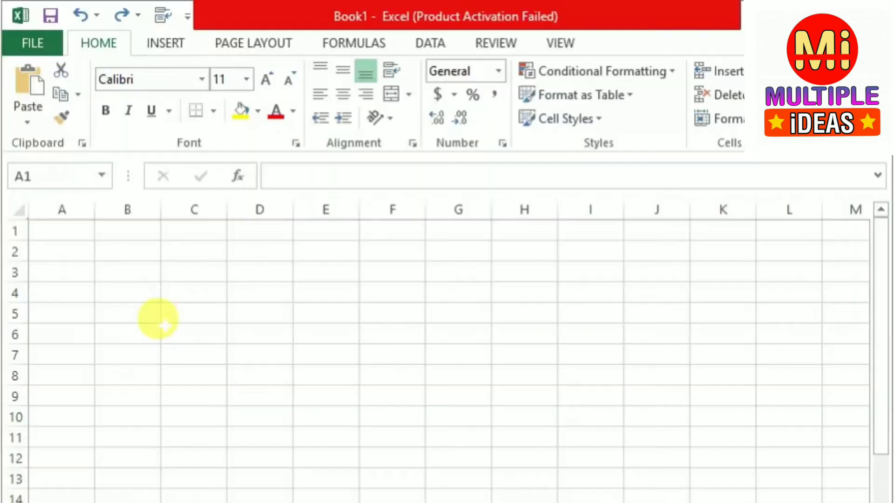
click(208, 298)
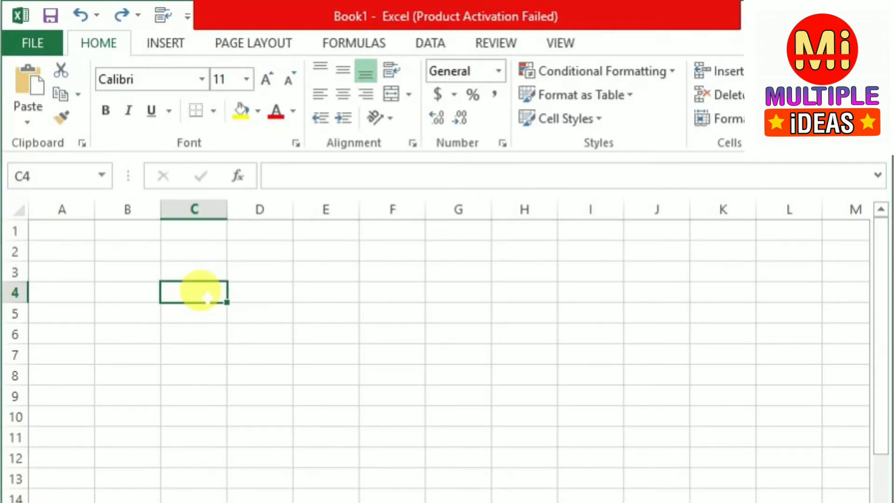
key(alt+F4)
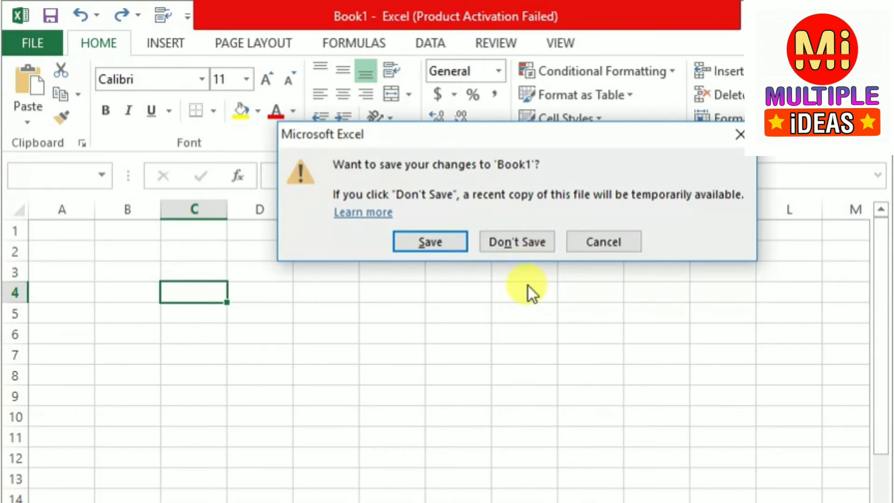
click(585, 242)
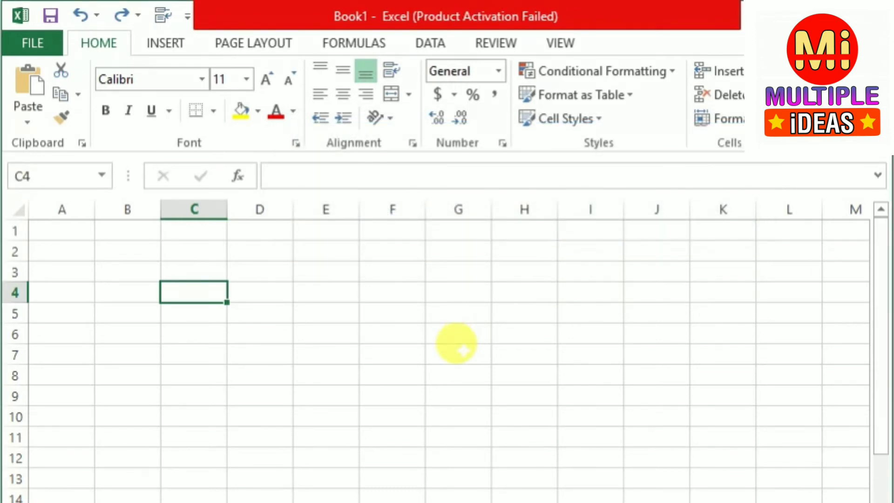
key(alt+Tab)
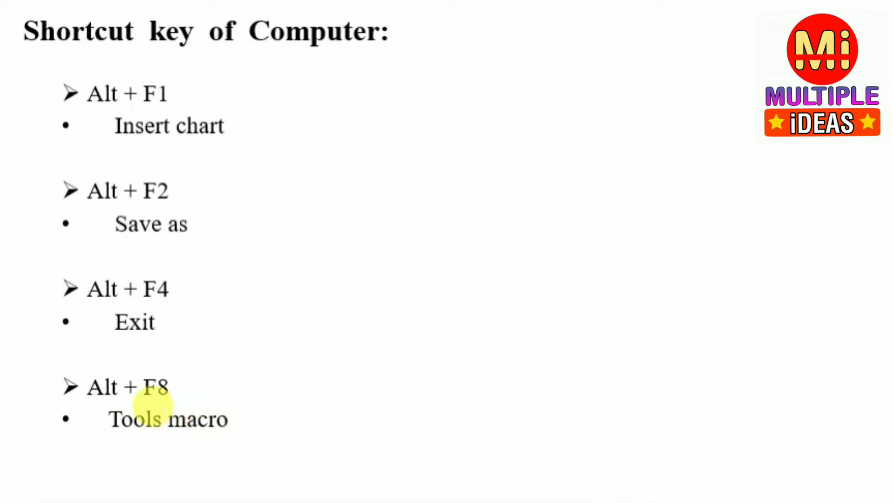
key(alt+Tab)
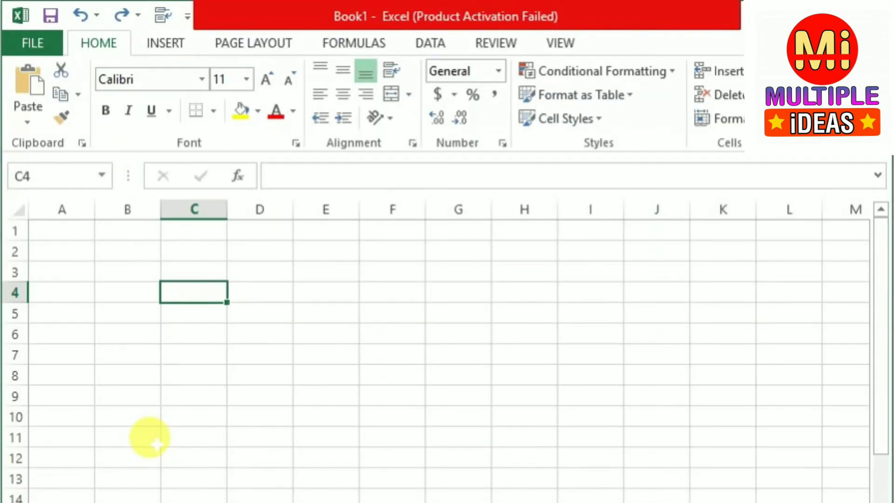
key(alt+F8)
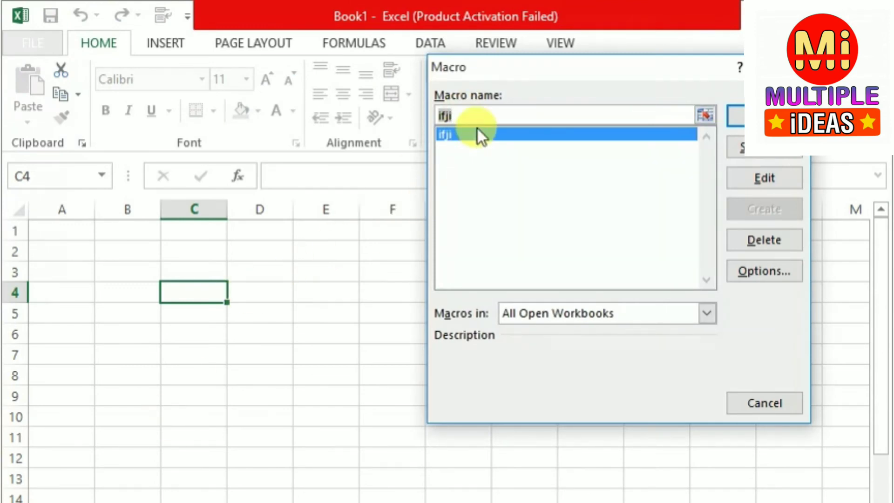
key(BackSpace)
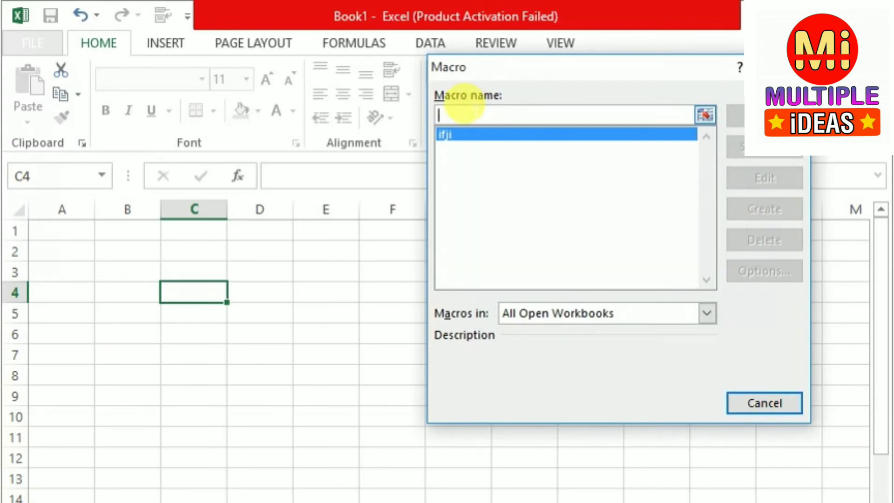
text(fgh)
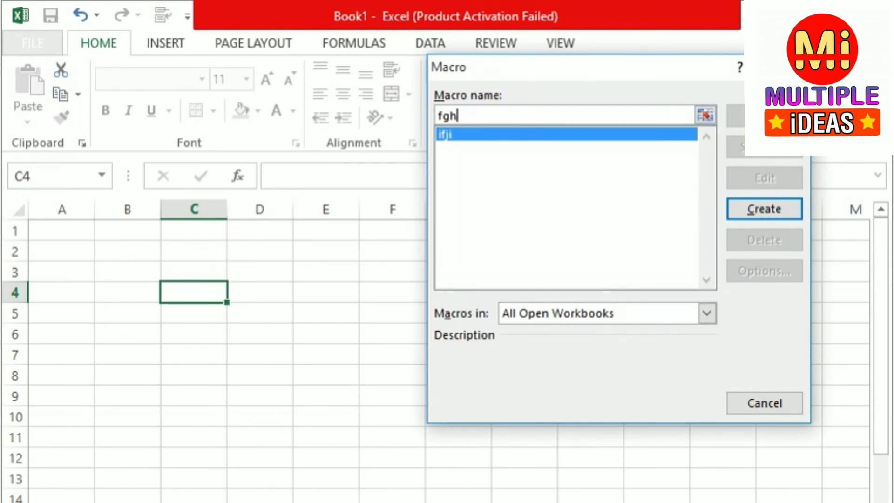
key(Escape)
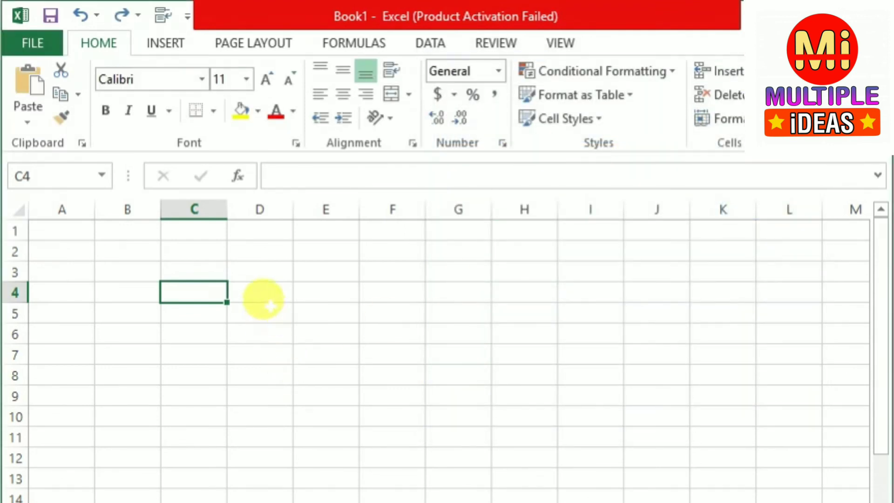
Select cell D4, glance at the PowerPoint slide, then reopen the Macro dialog showing macro ifji.
click(270, 298)
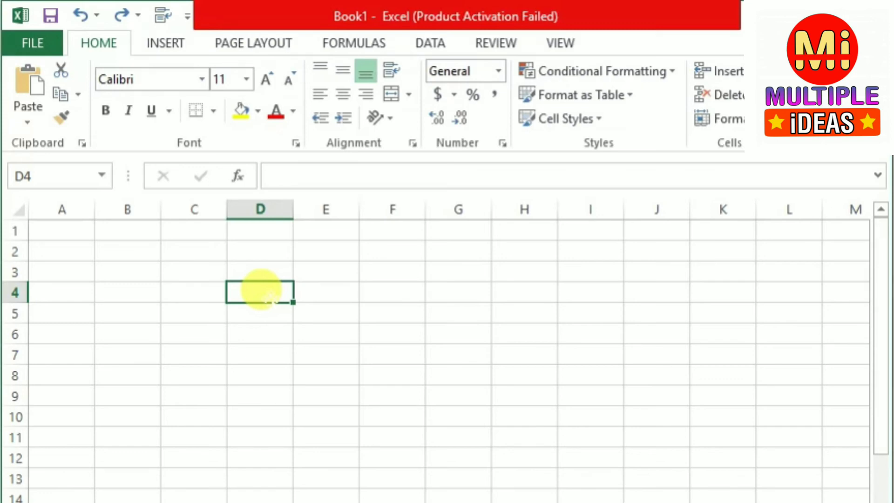
key(alt+Tab)
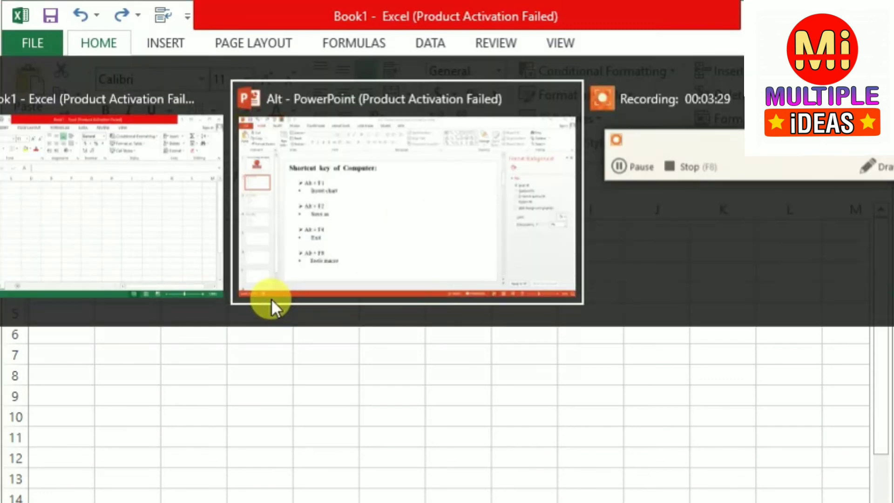
key(alt+Tab)
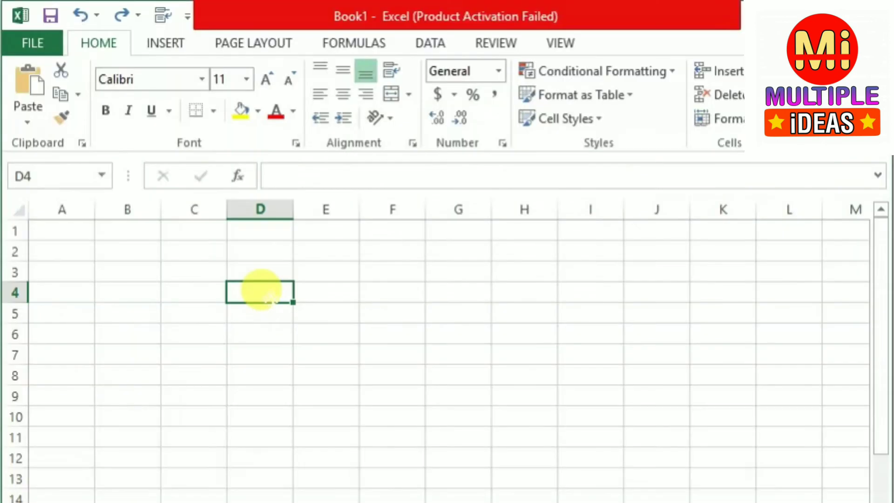
key(alt+F8)
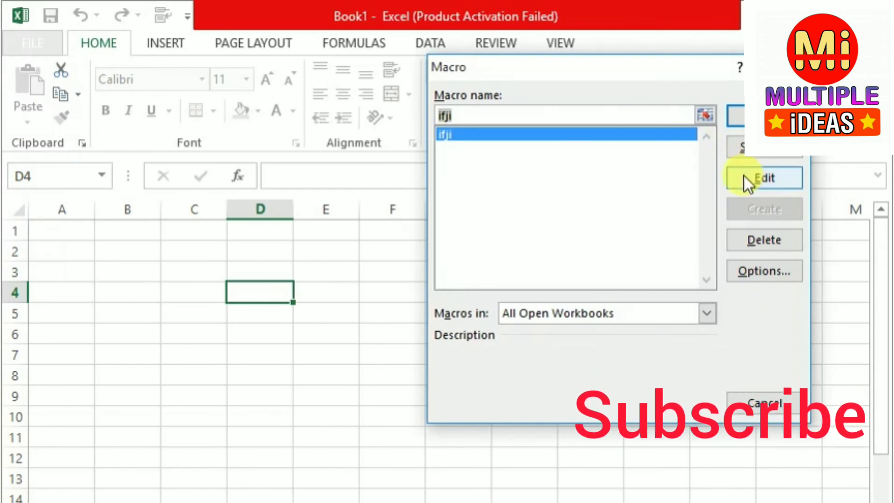
Dismiss the Macro dialog and return to the PowerPoint shortcut-key slide ending with Alt + F8.
key(Escape)
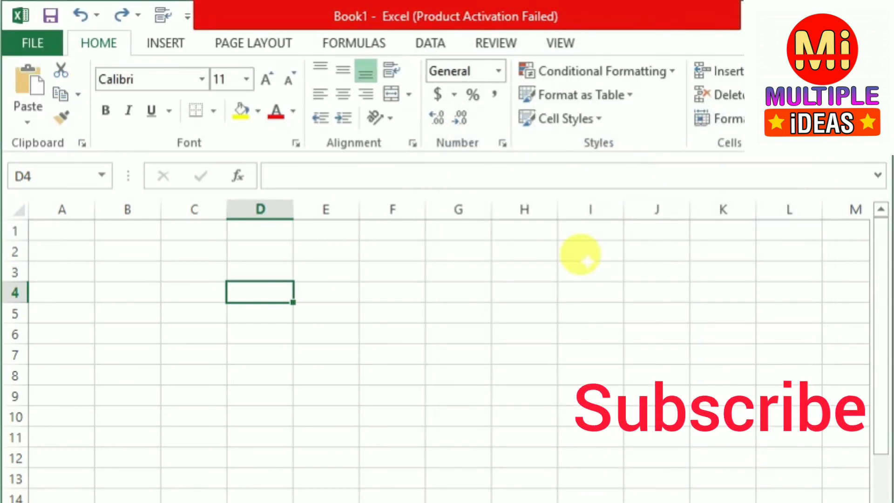
key(alt+Tab)
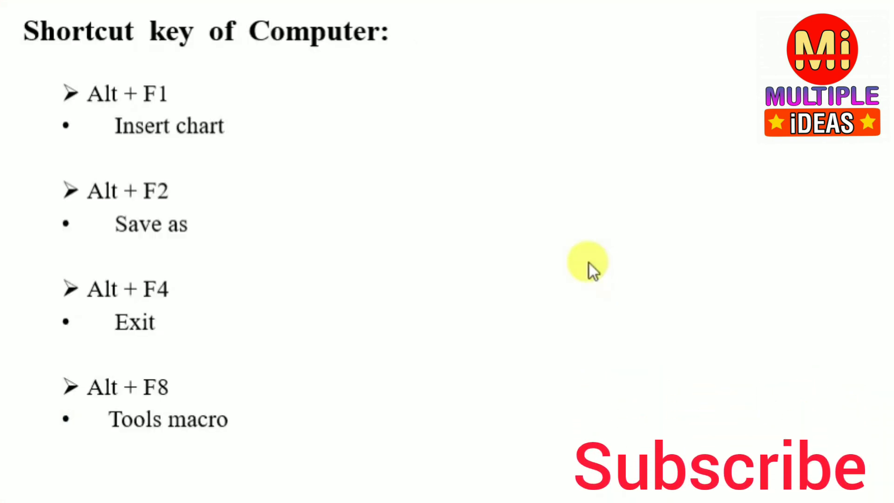